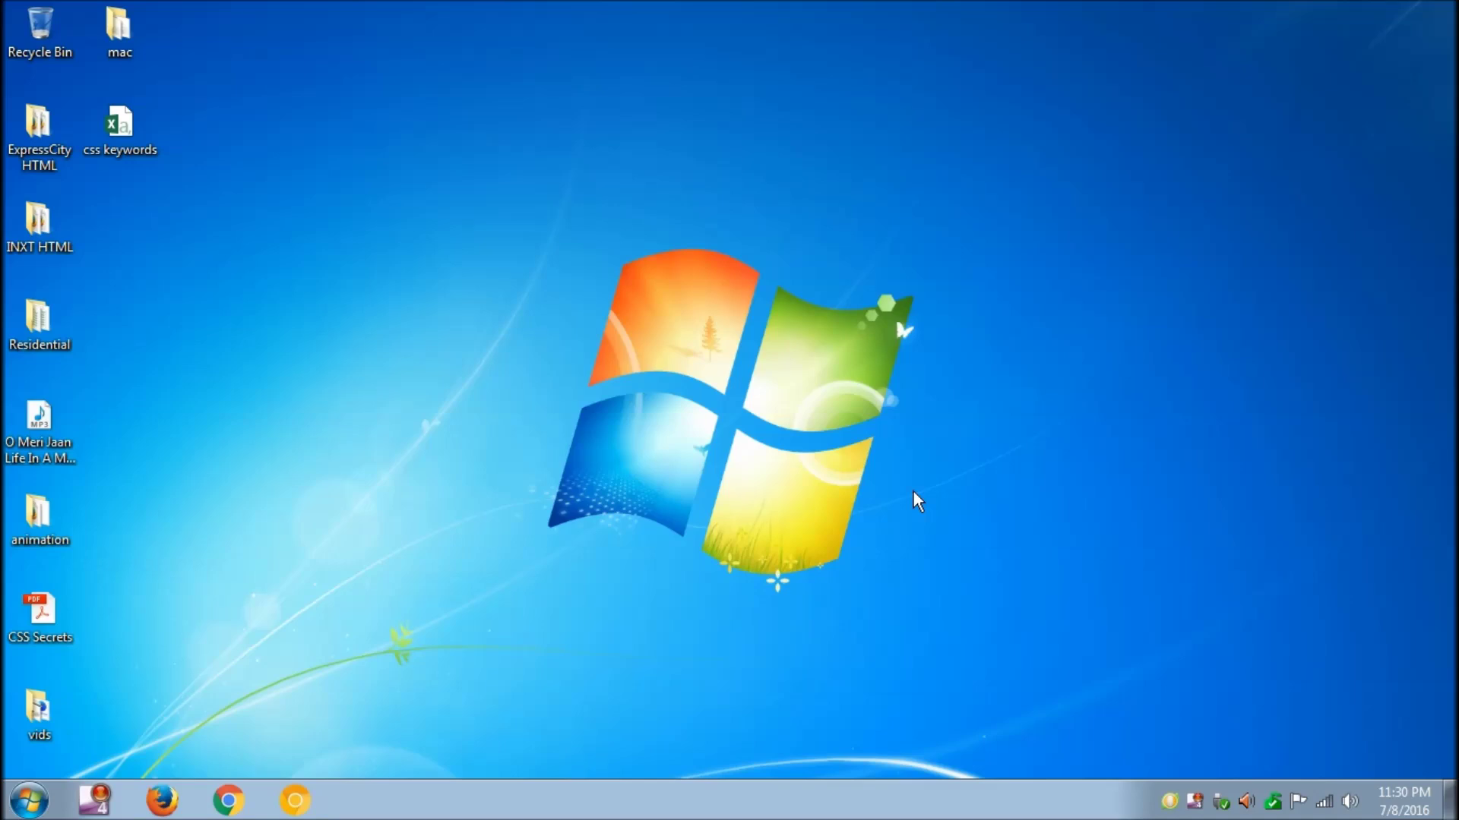
- Bring up the Run dialog with Win+R and clear its old entry for iexplore
{"action": "key", "text": "super"}
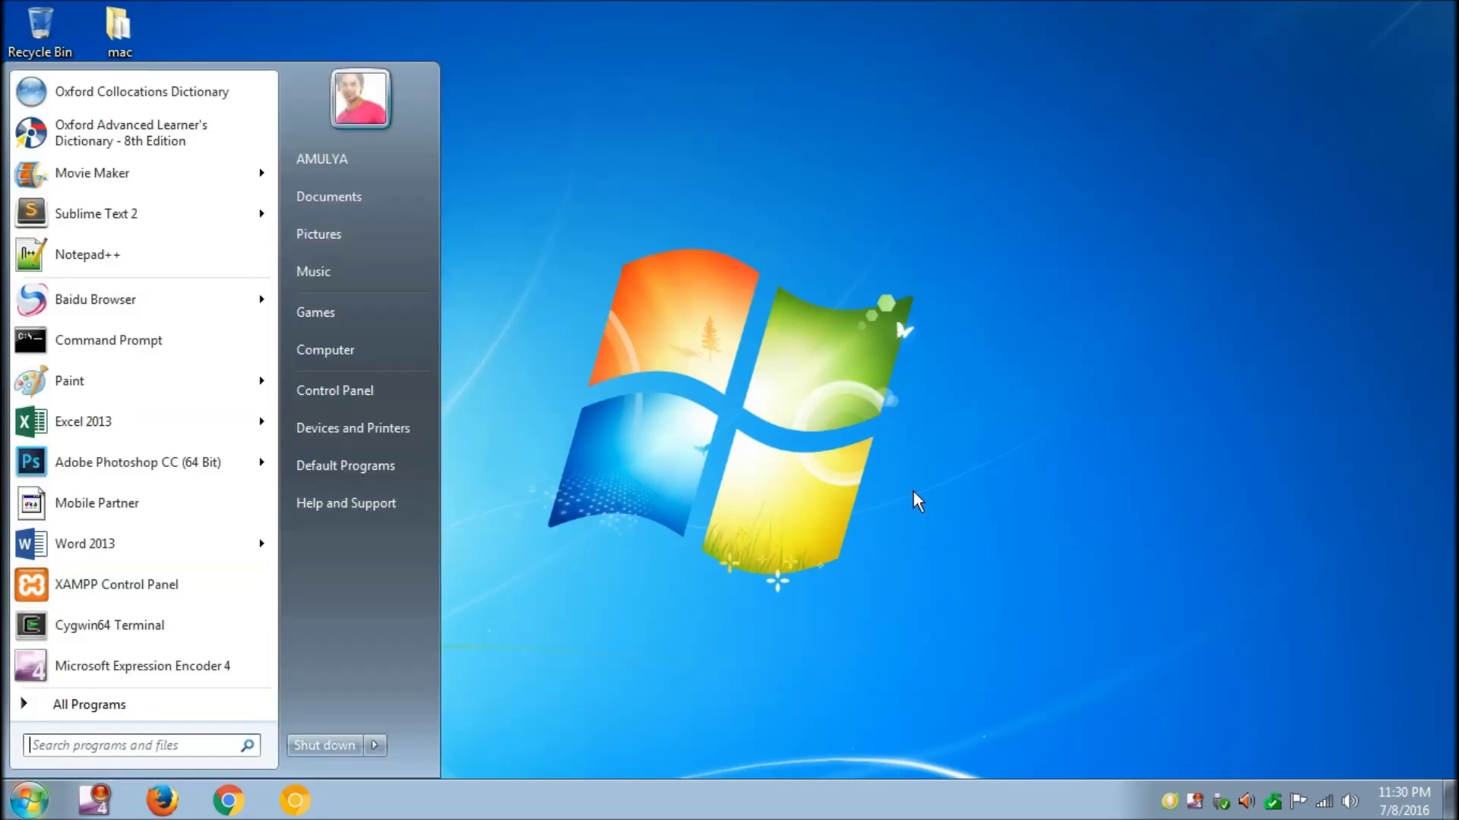
{"action": "key", "text": "super"}
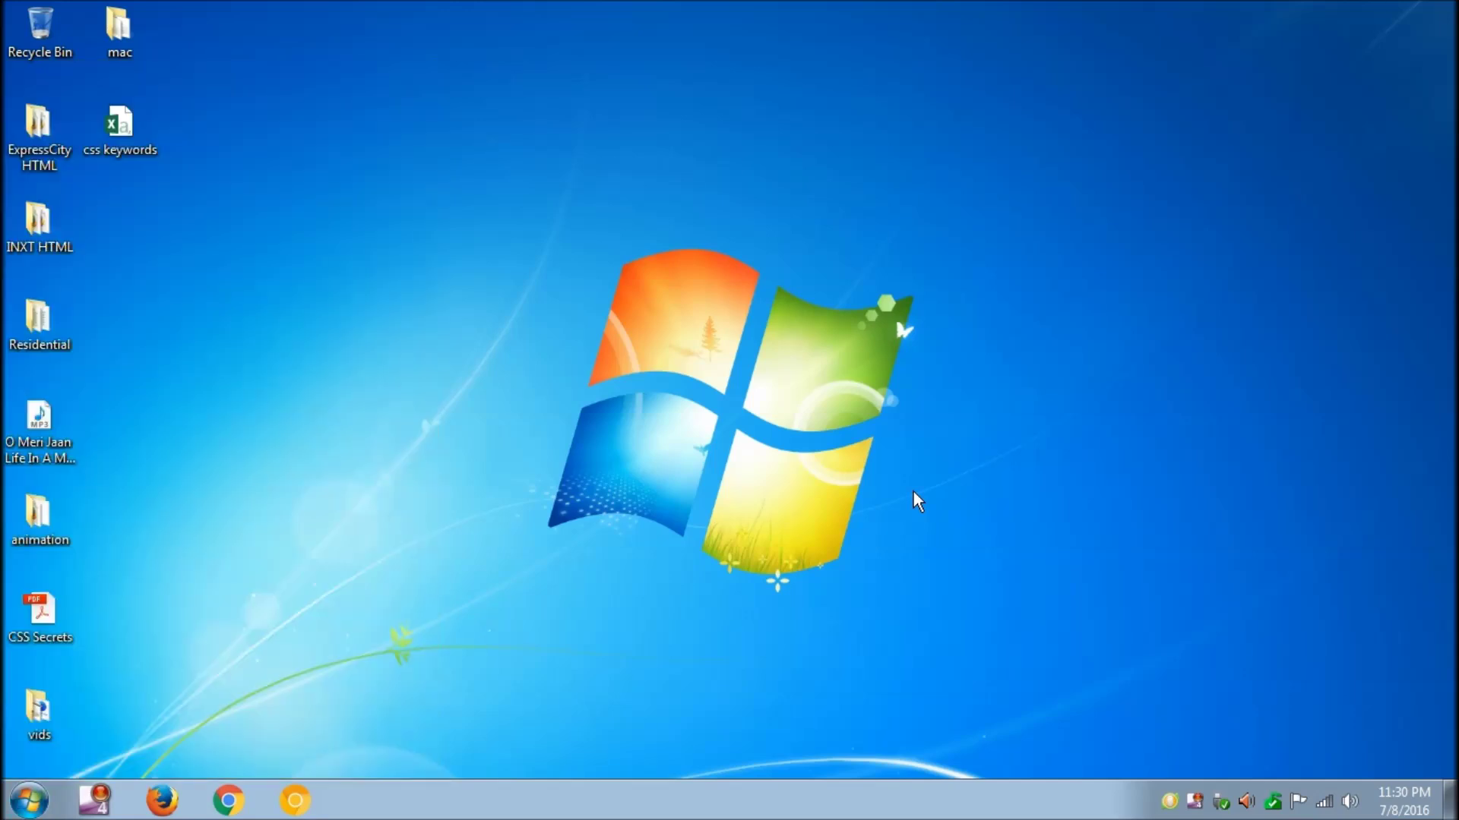
{"action": "key", "text": "super+r"}
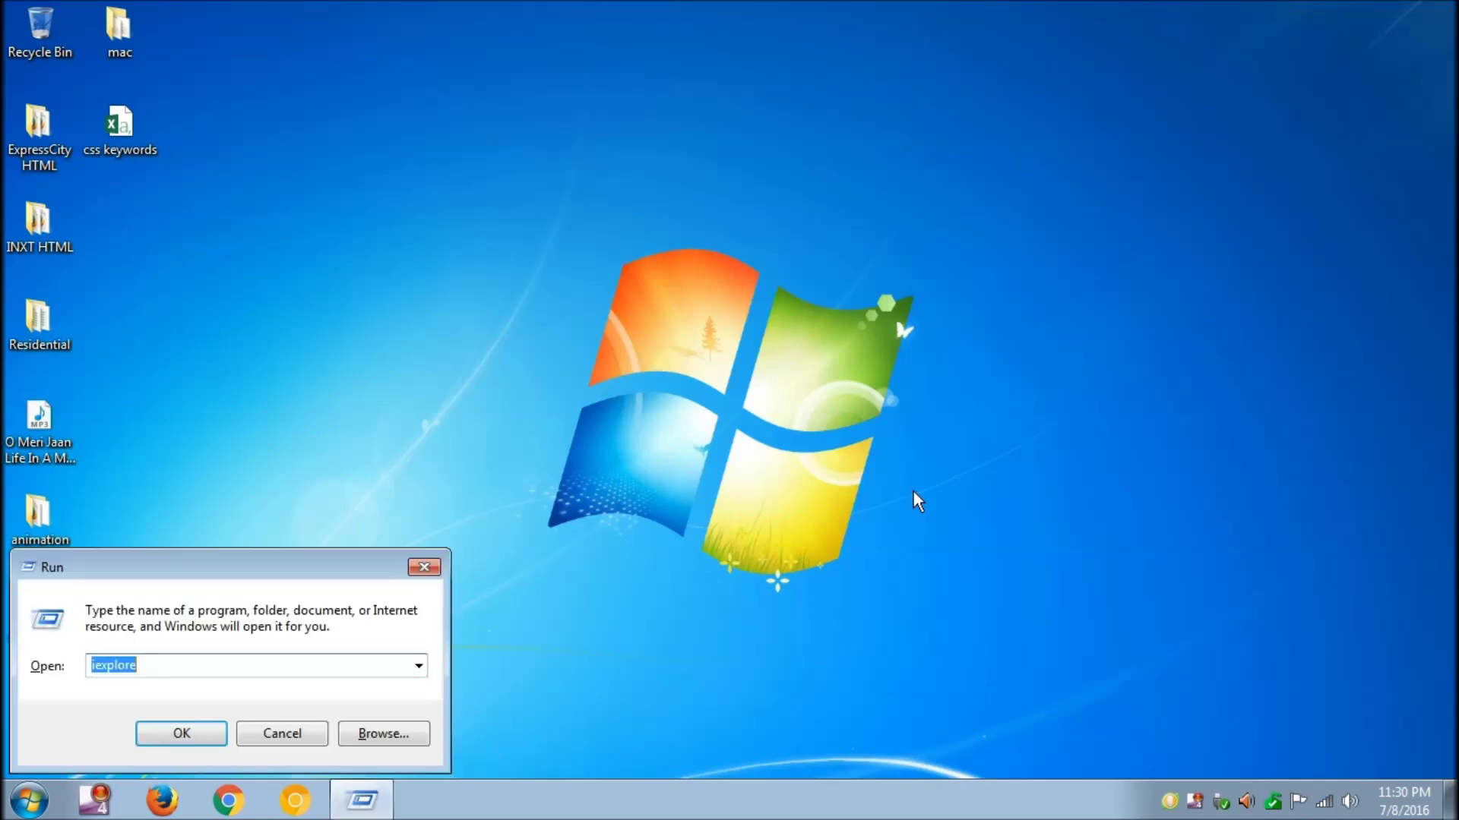
{"action": "key", "text": "BackSpace"}
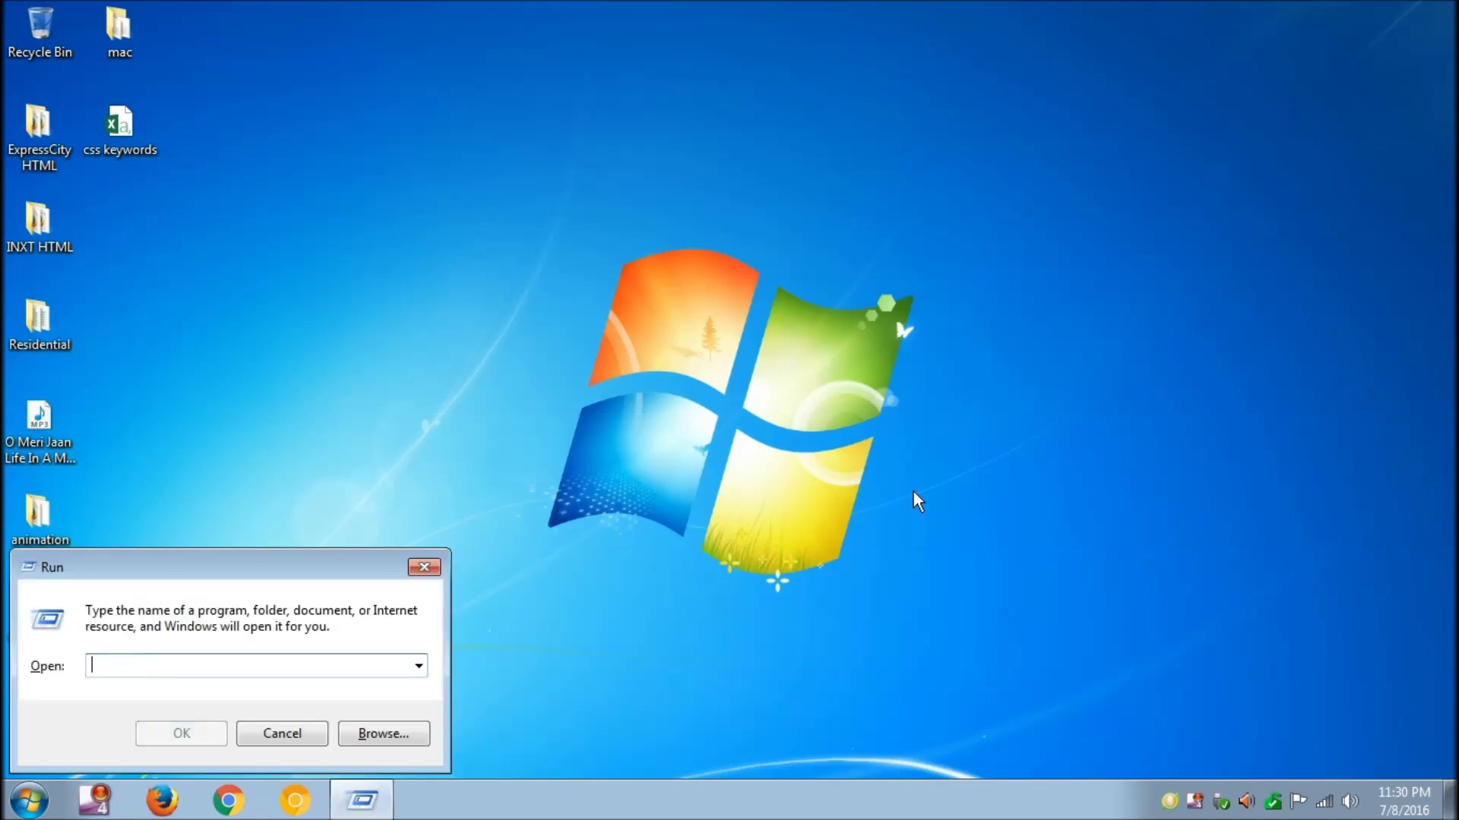
{"action": "type", "text": "i"}
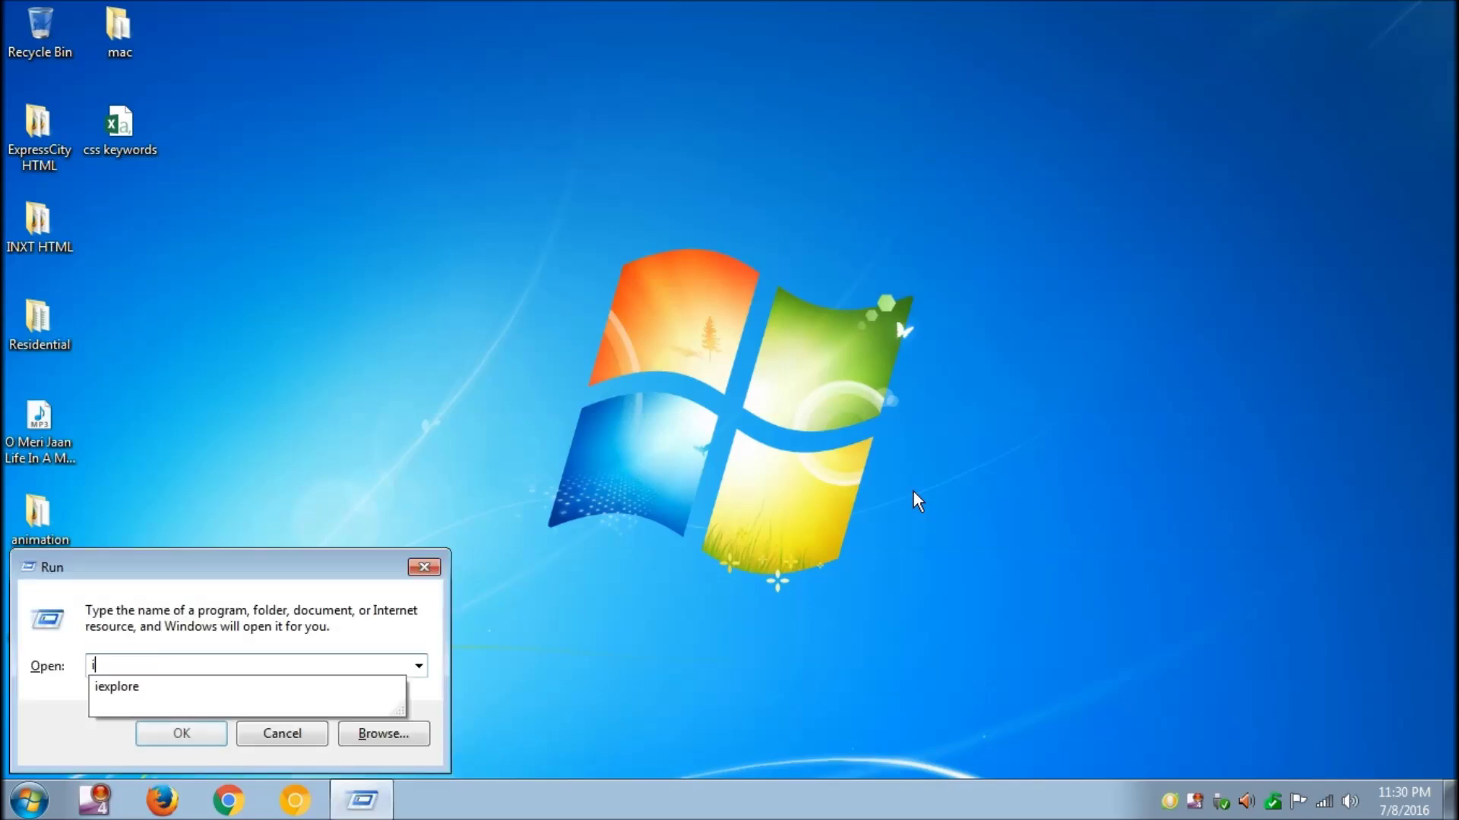
{"action": "type", "text": "ex"}
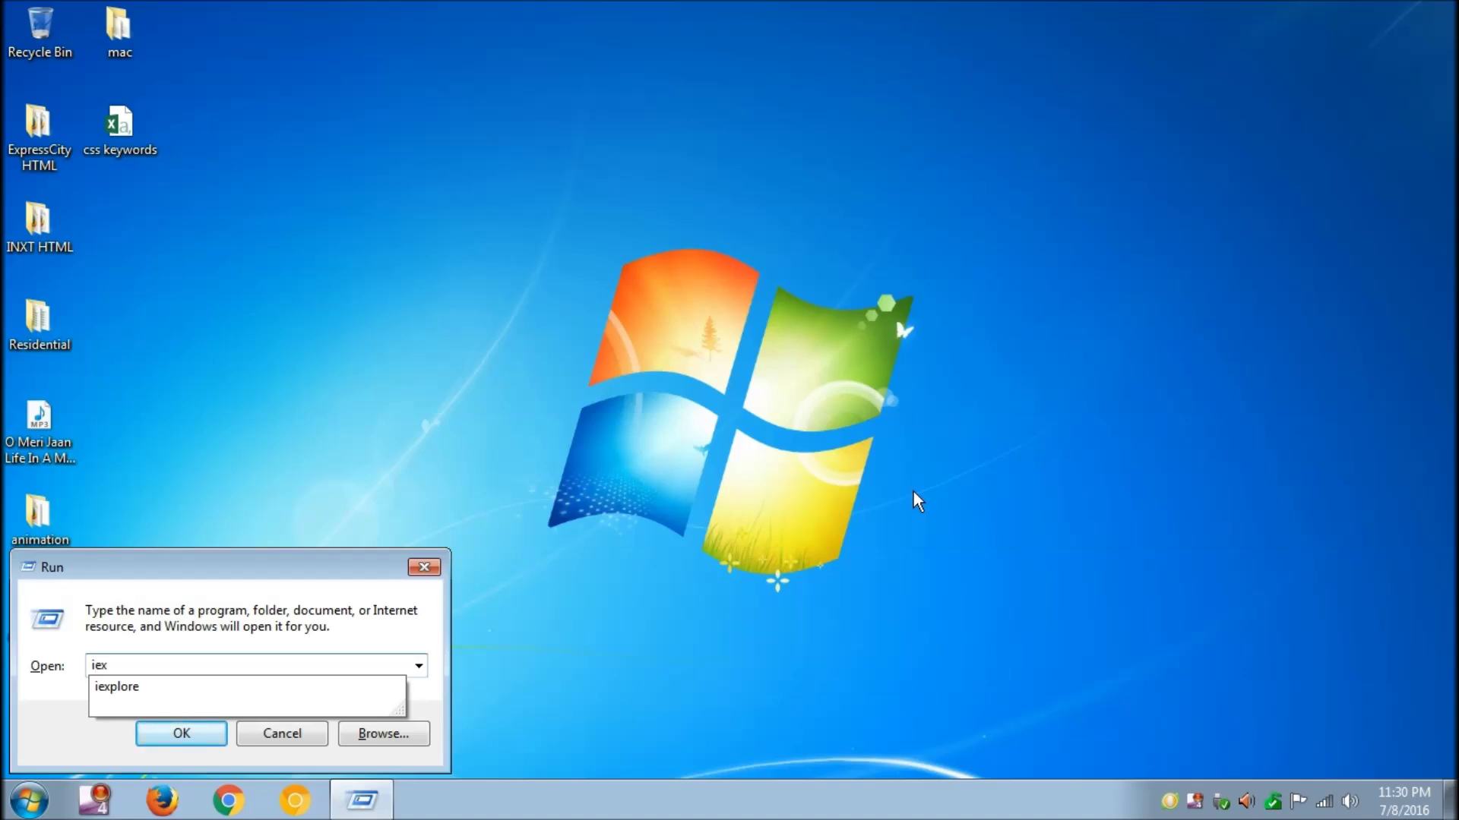
{"action": "type", "text": "p"}
{"action": "type", "text": "lore"}
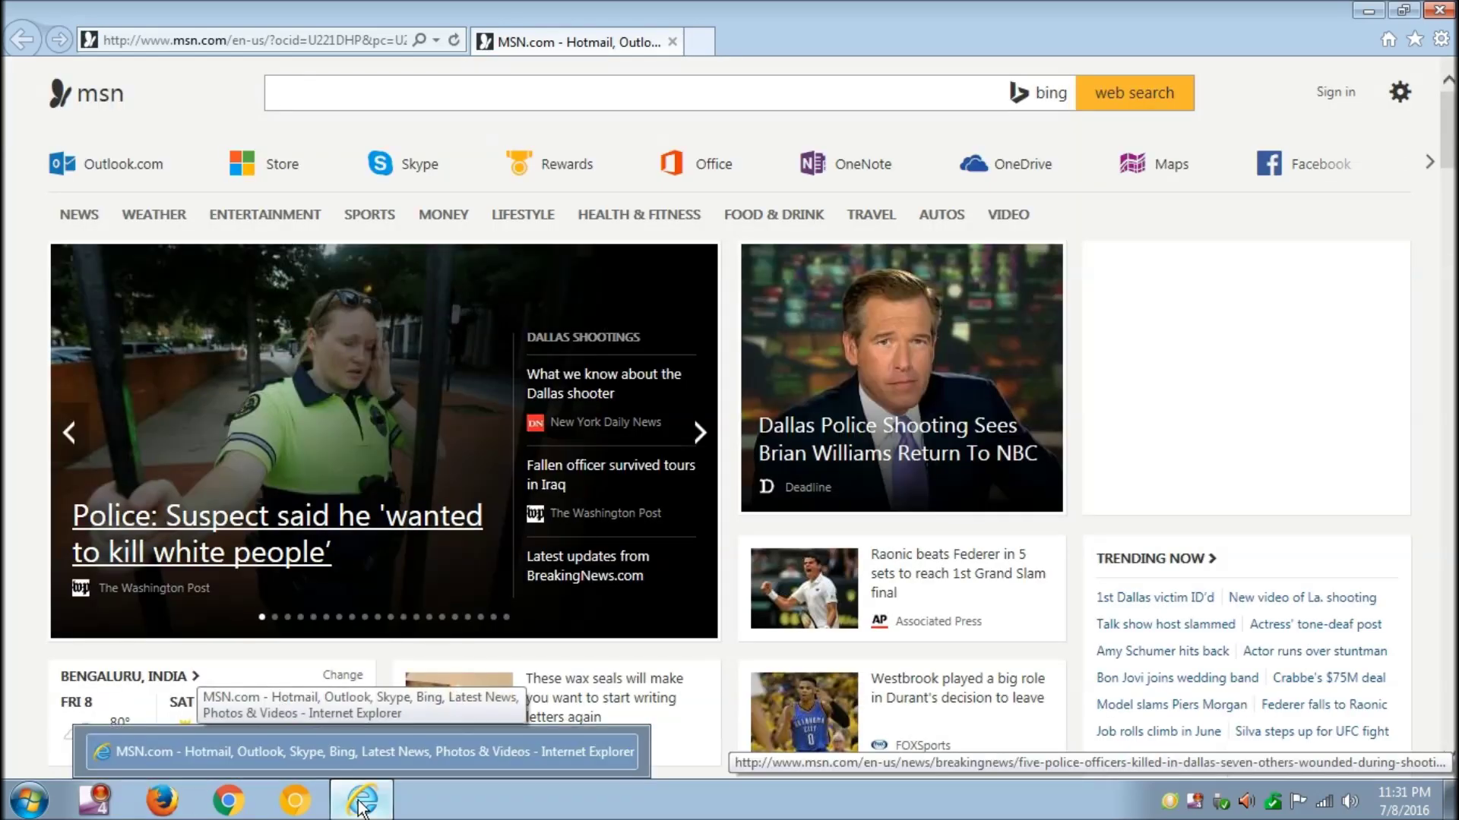
- Pin the running Internet Explorer to the taskbar, then close its window
{"action": "right_click", "coordinate": [360, 804]}
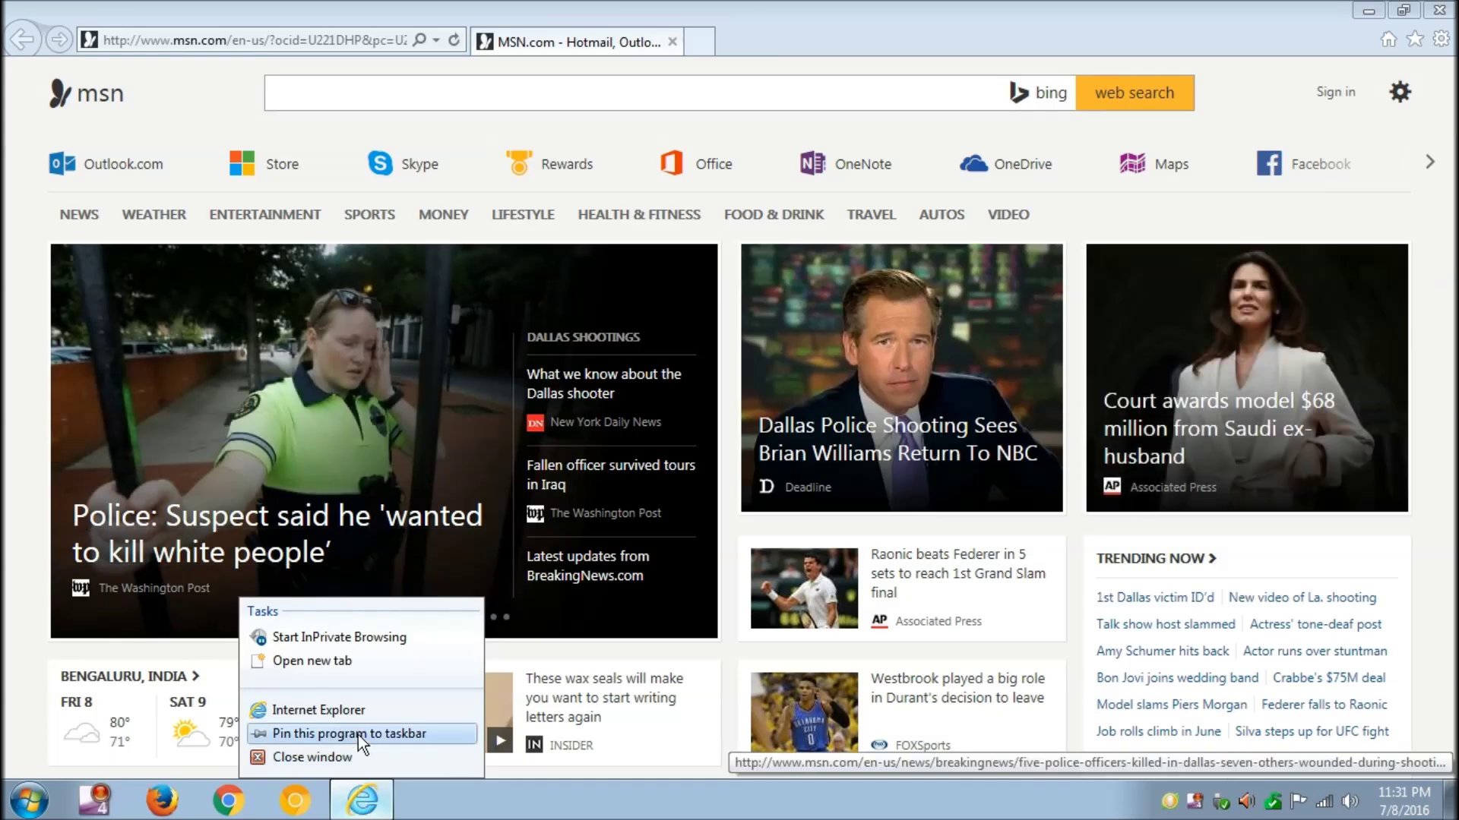
{"action": "left_click", "coordinate": [359, 735]}
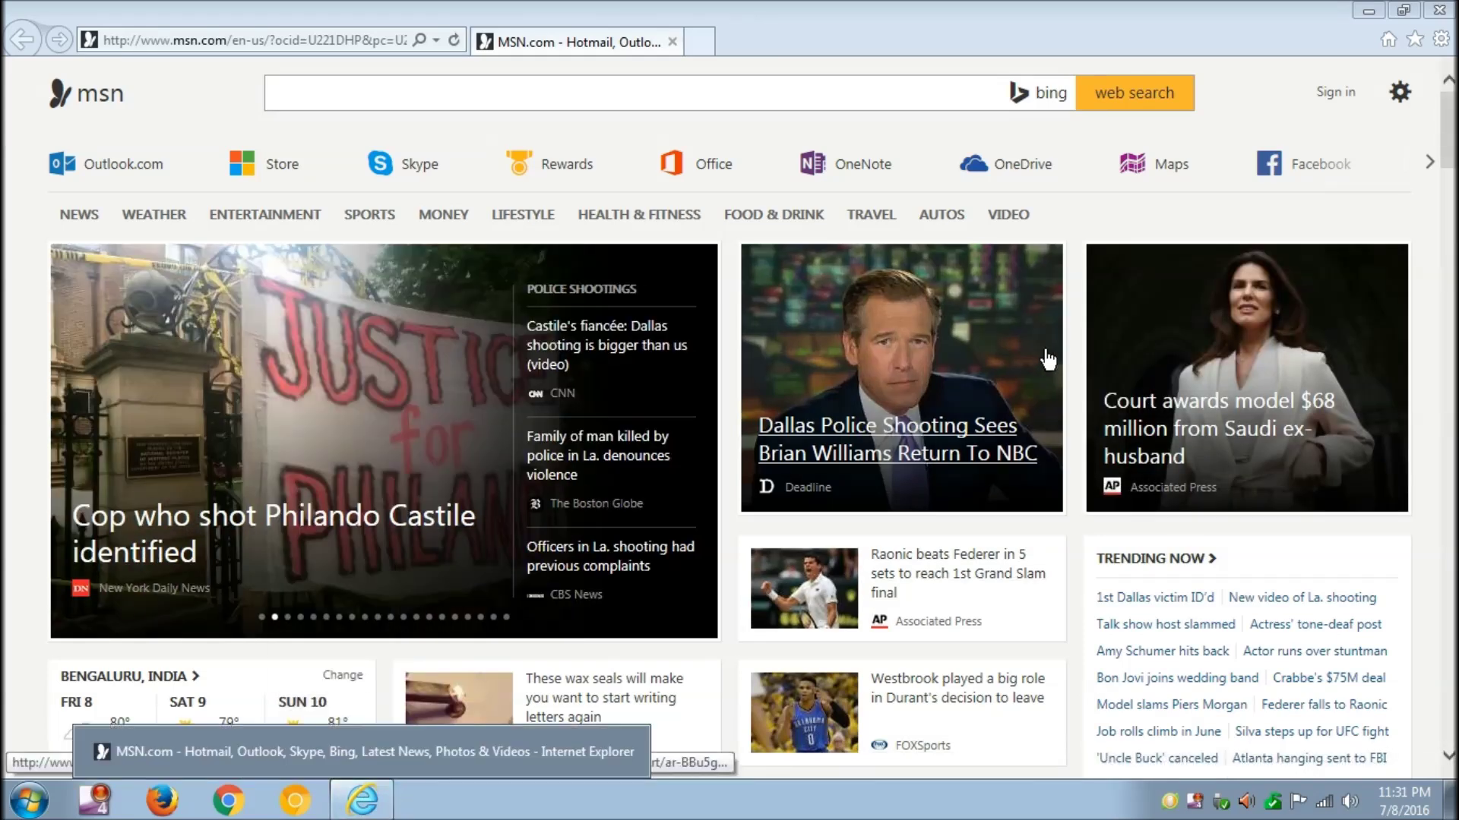
{"action": "left_click", "coordinate": [1443, 17]}
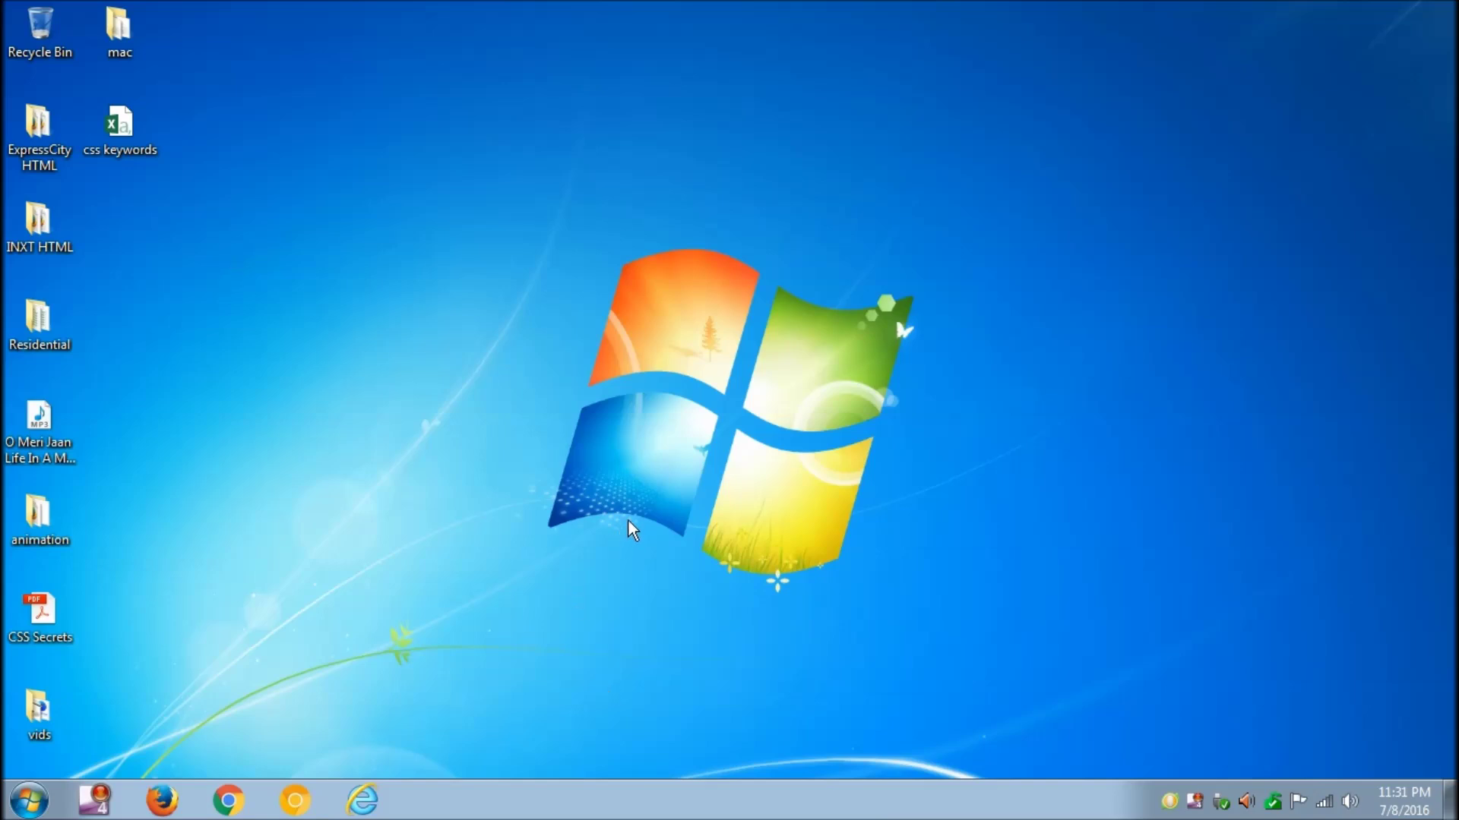
- Relaunch Internet Explorer from its pinned taskbar icon
{"action": "left_click", "coordinate": [381, 806]}
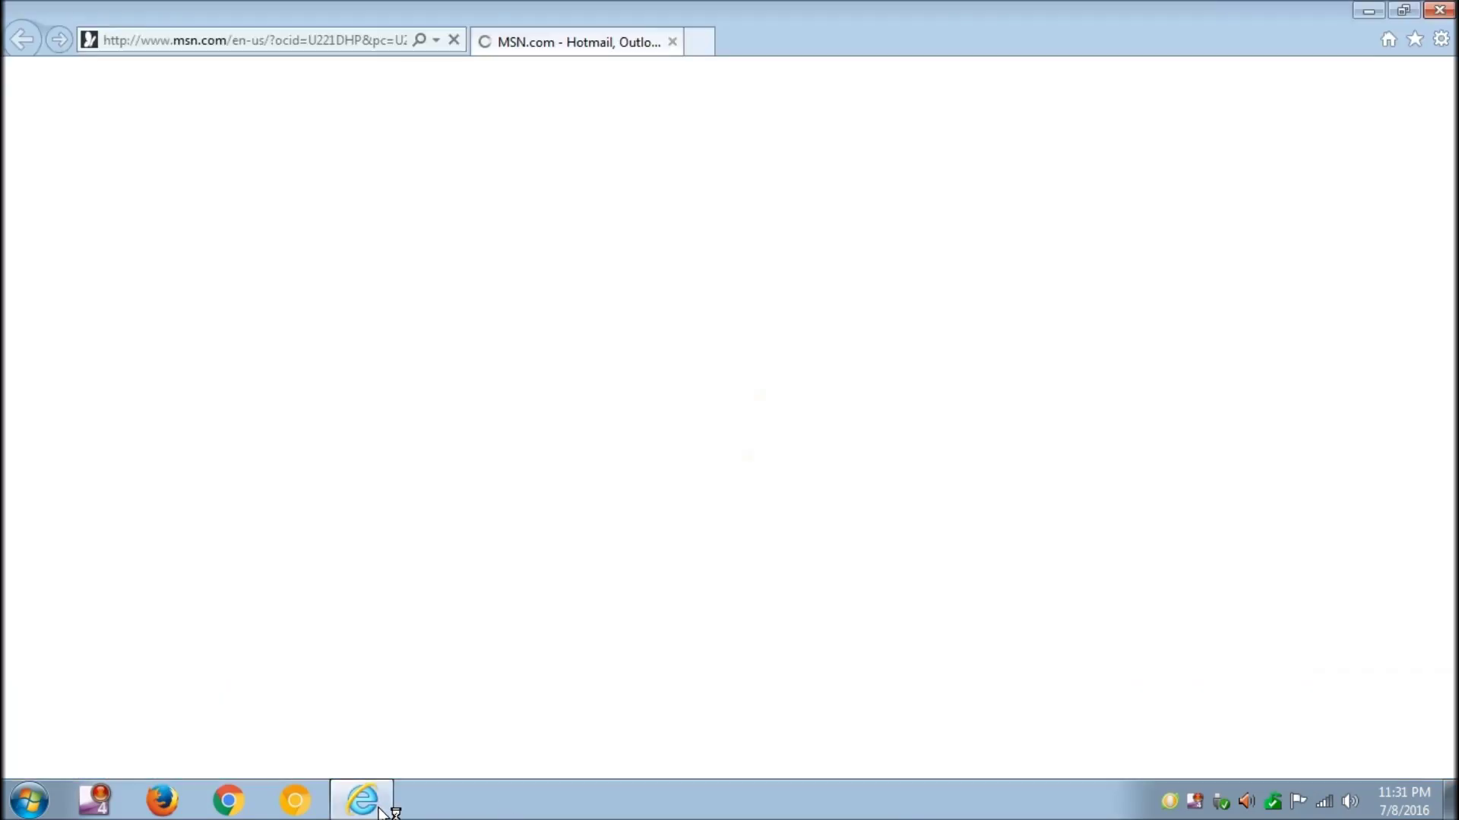